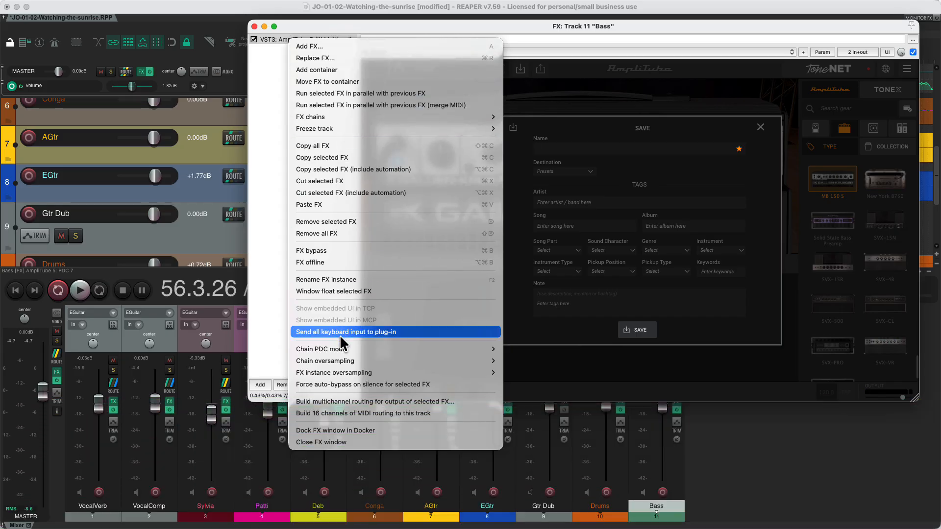
Step: Send all keyboard input to the AmpliTube 5 plug-in and enter a preset name beginning with "This name has a"
left_click(340, 332)
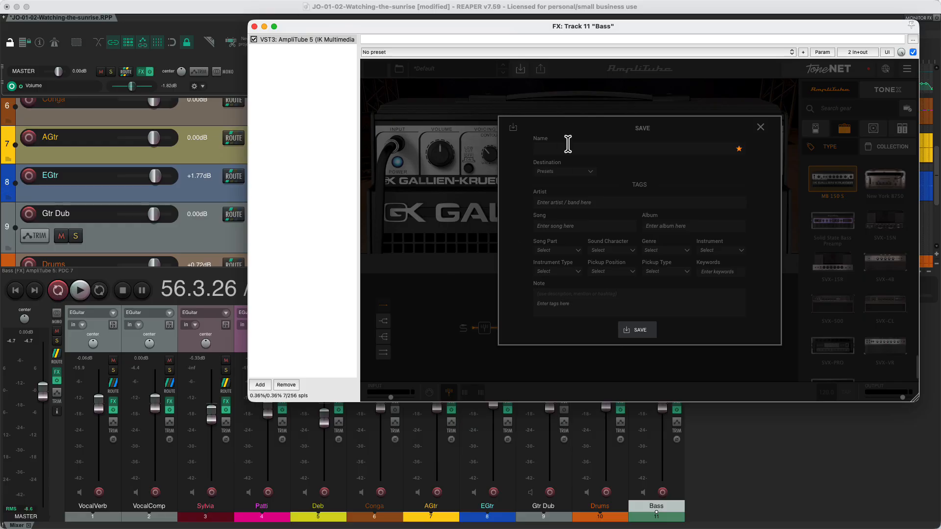
left_click(803, 53)
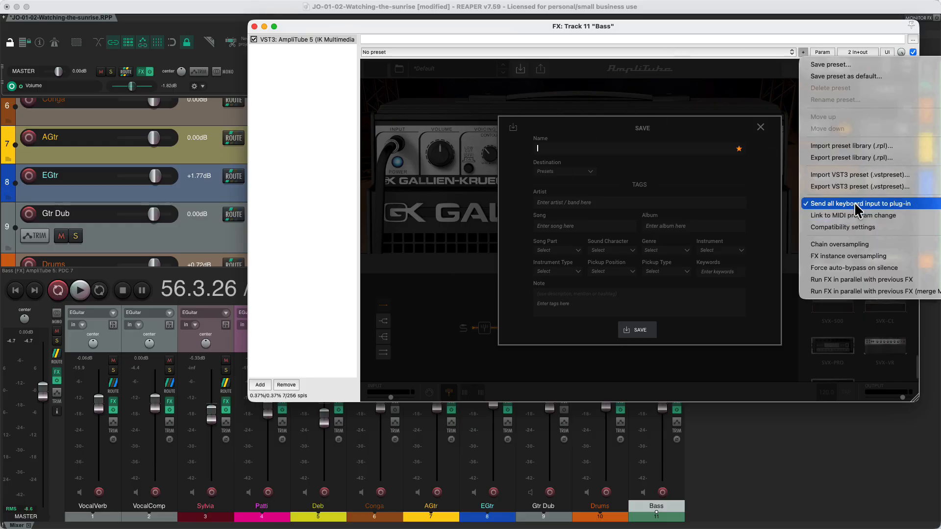
left_click(567, 145)
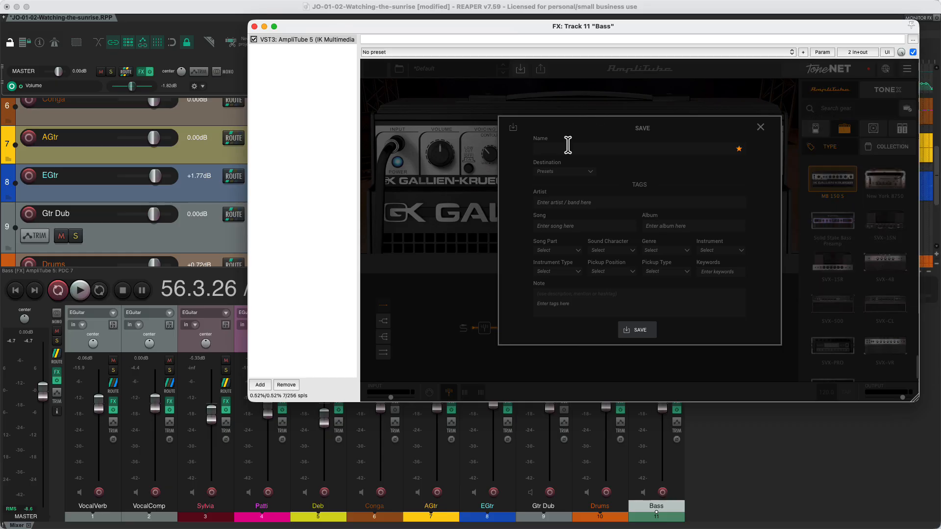
type("This name has a spac")
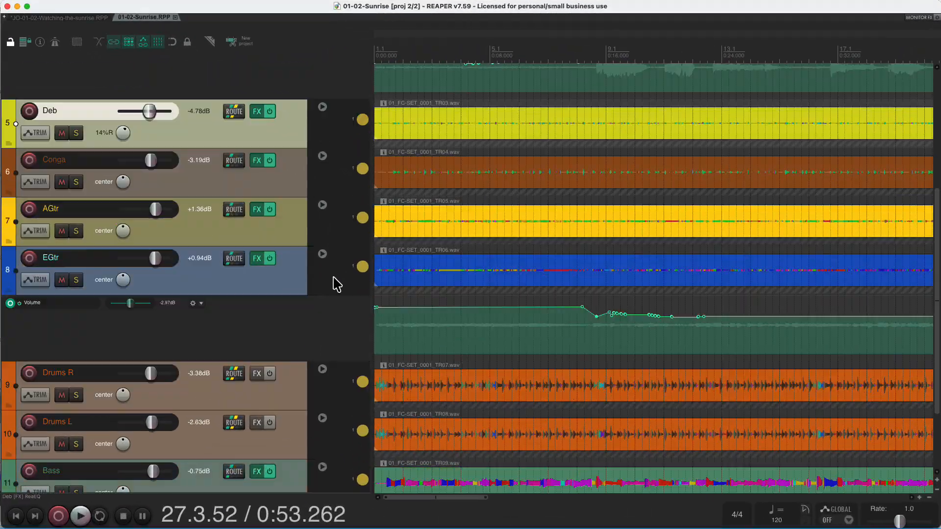
Step: Switch the Drums R and Drums L tracks together from fixed item lanes to free item positioning
scroll(337, 285, "down", 4)
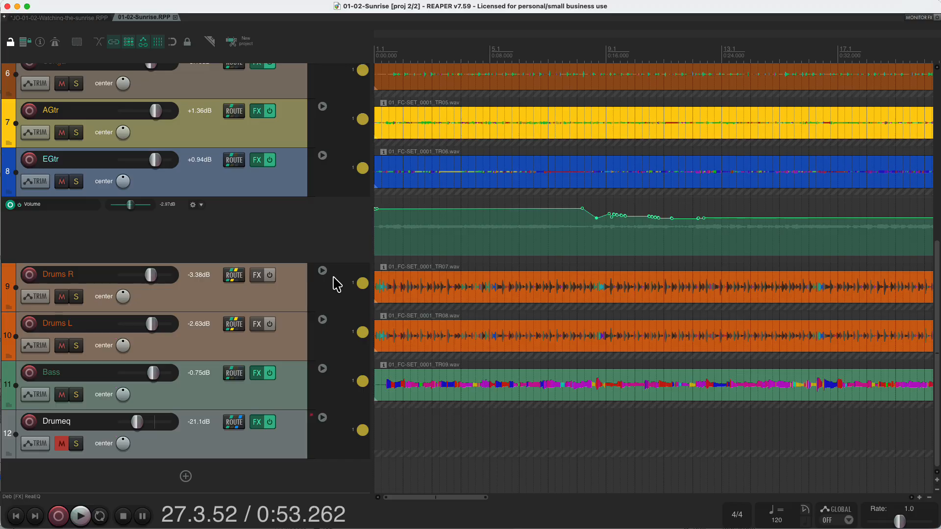
left_click(204, 308)
left_click(206, 328, "shift")
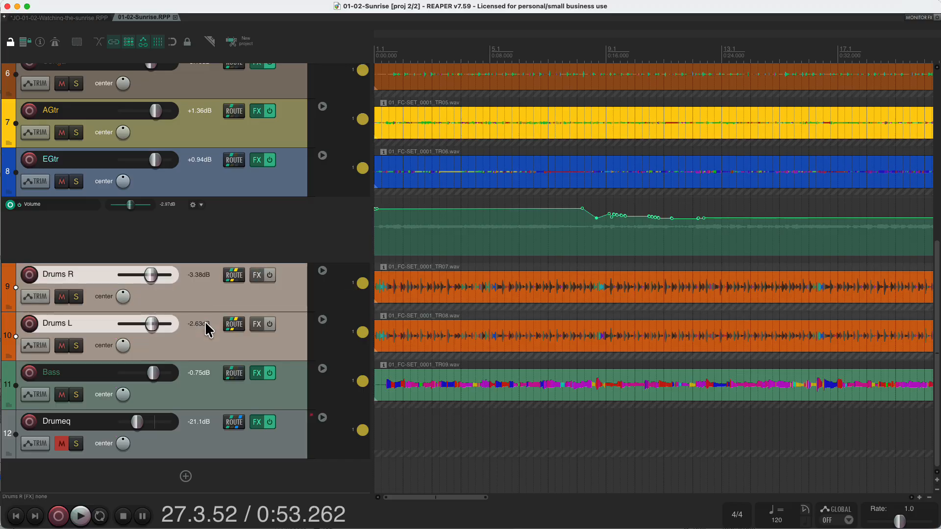
right_click(213, 299)
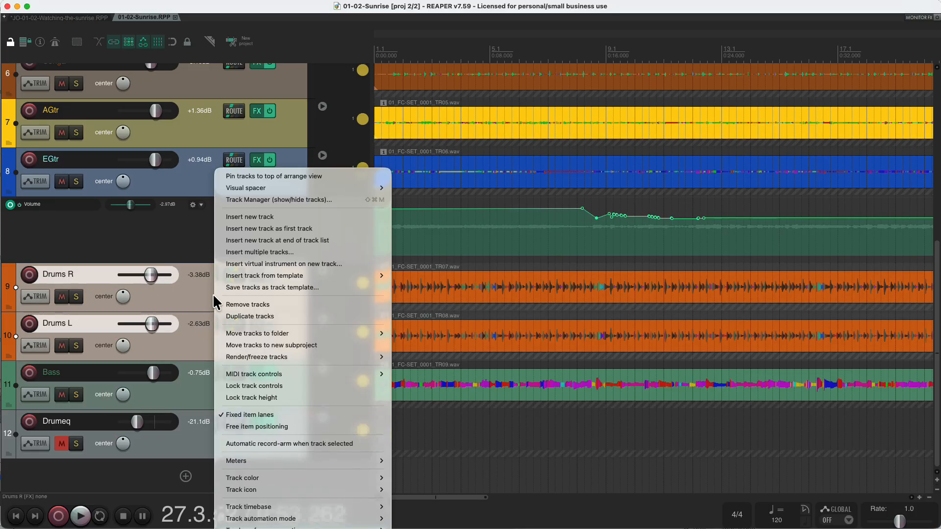
left_click(247, 428)
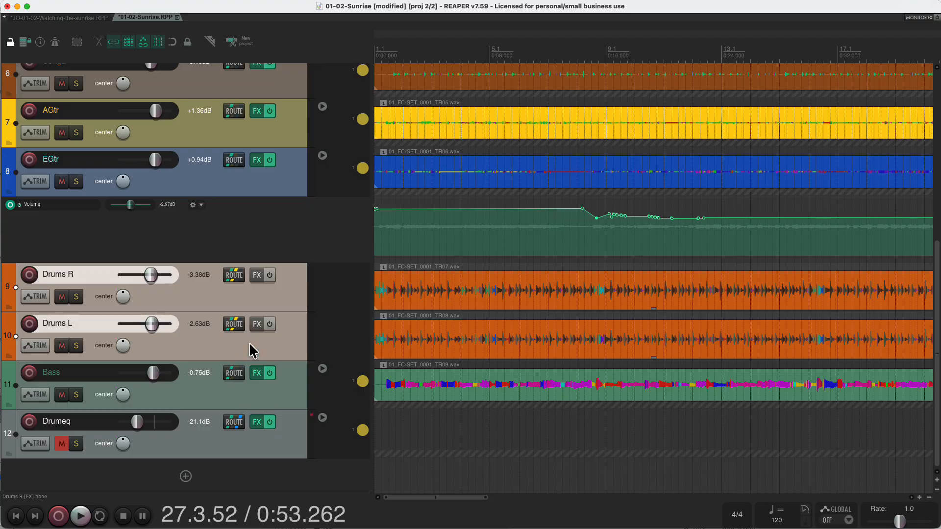
Step: Turn free item positioning off and back on for the Drums R track alone
left_click(271, 298)
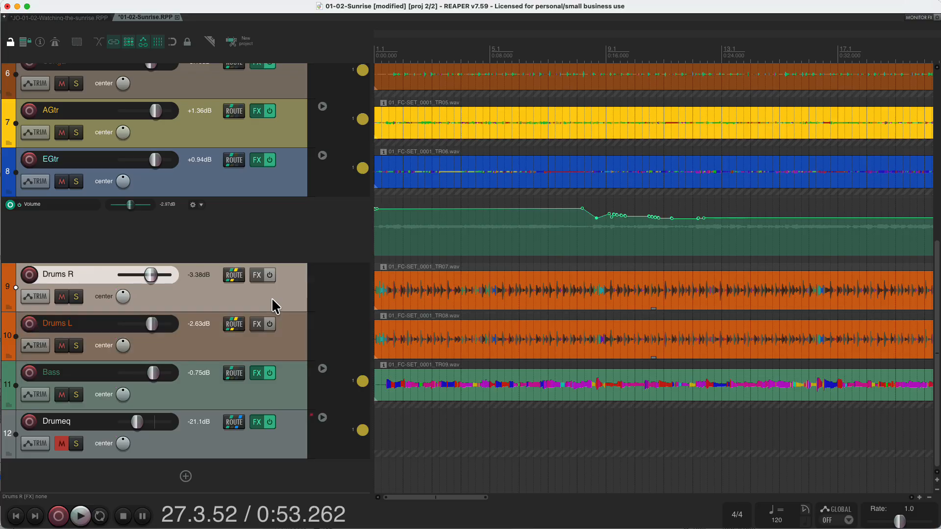
right_click(272, 296)
left_click(303, 426)
right_click(289, 296)
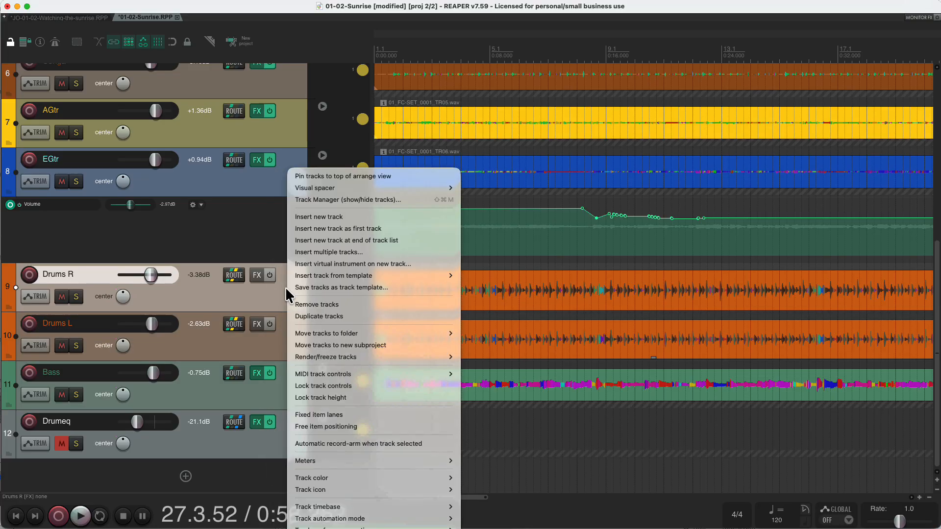
left_click(306, 427)
Step: Turn free item positioning off and back on for the Drums L track alone
left_click(284, 349)
right_click(284, 349)
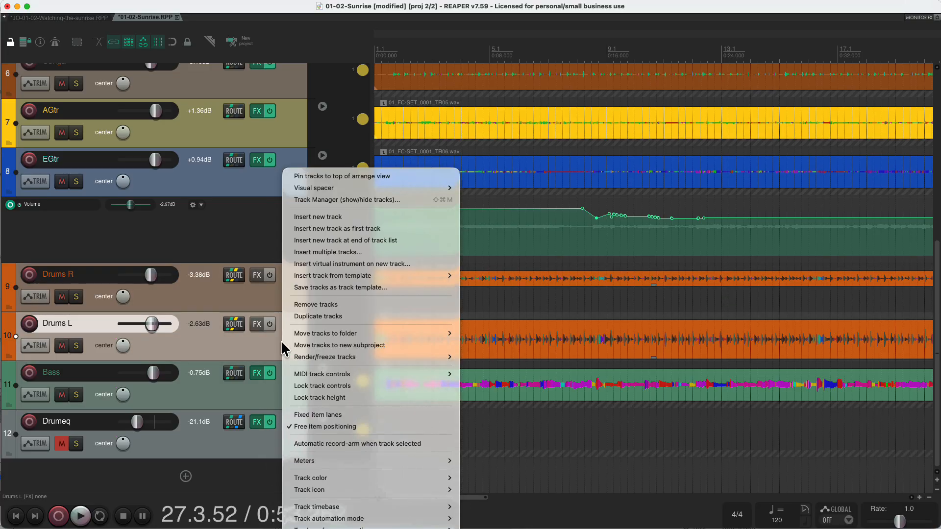
left_click(296, 425)
right_click(287, 352)
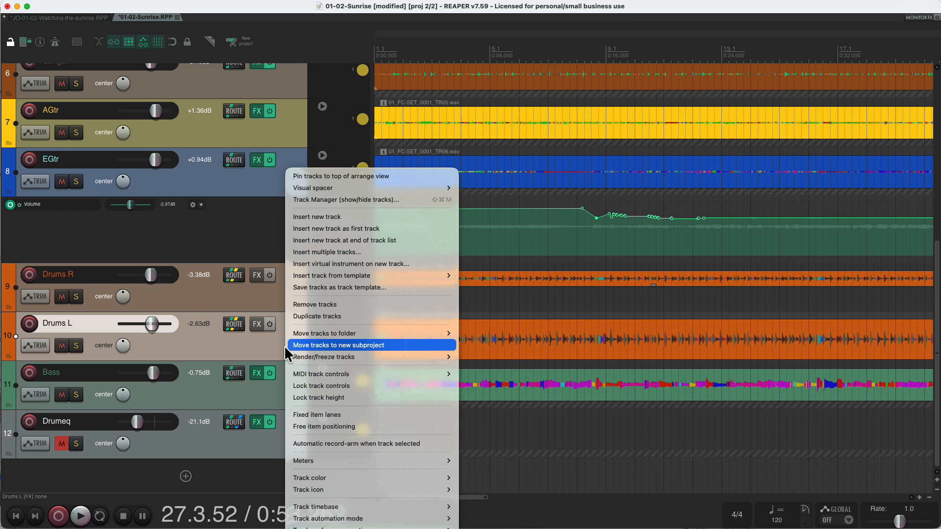
left_click(308, 426)
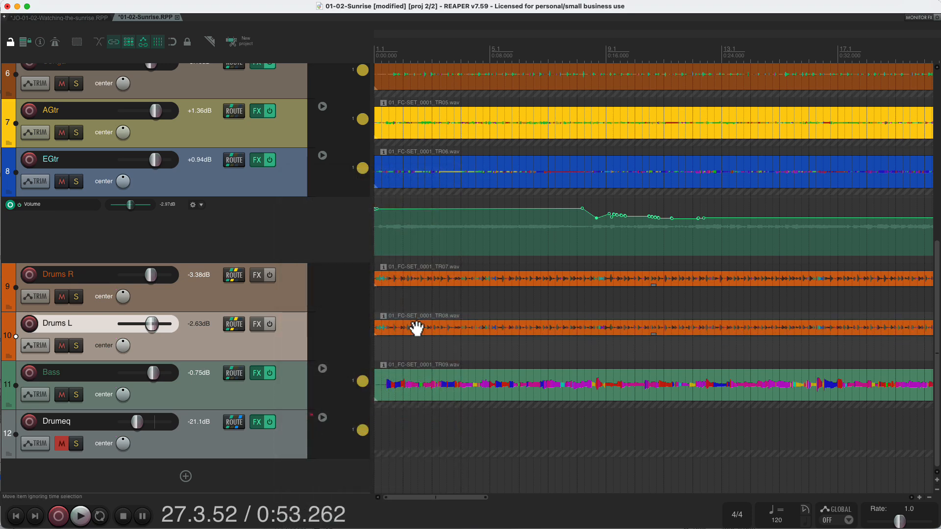
Step: Move the Drums L item into the lower half of the Drums R track and remove the emptied Drums L track
left_click_drag(417, 328, 417, 306)
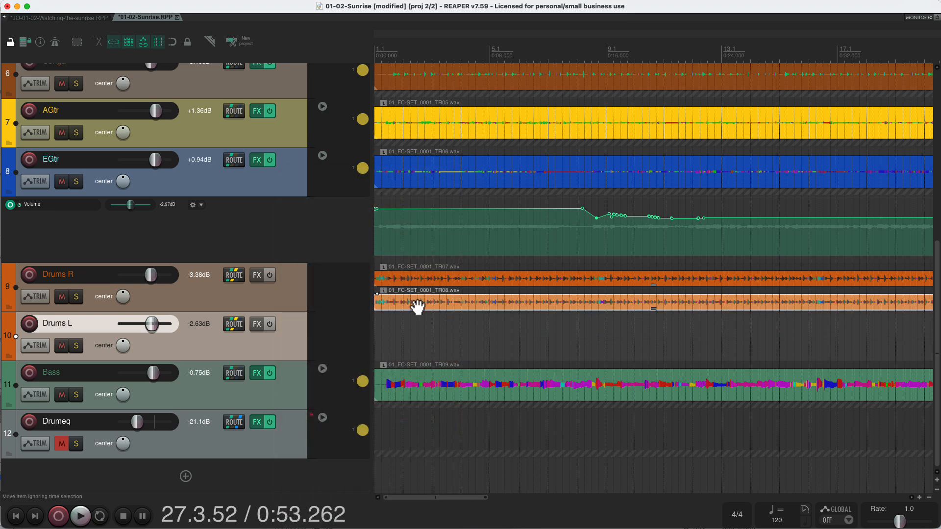
right_click(272, 336)
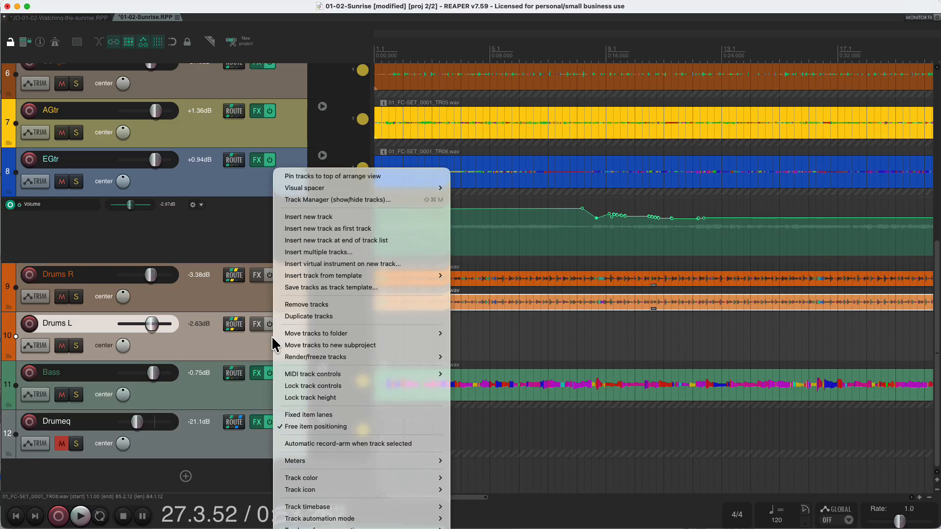
left_click(294, 304)
Step: Pan the upper drum item, 01_FC-SET_0001_TR07.wav, 100% right in its item properties and apply the change
double_click(410, 279)
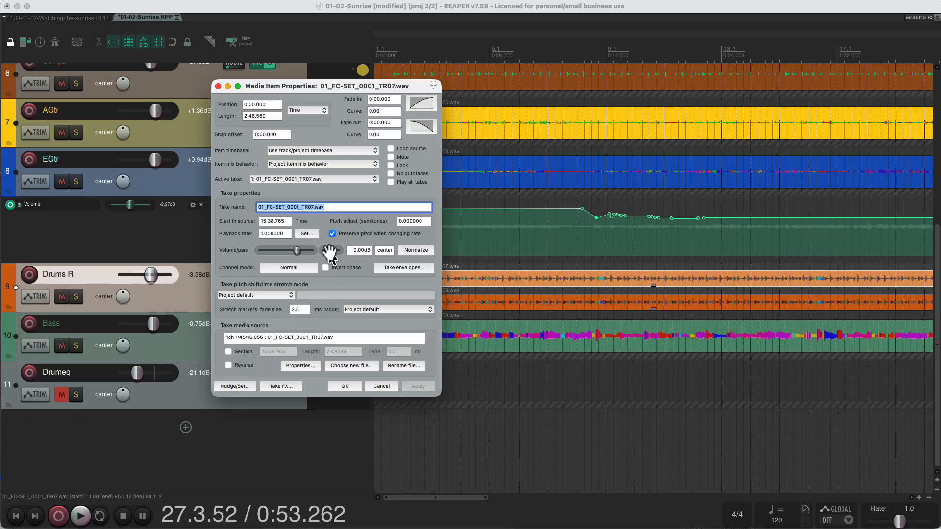
left_click_drag(330, 251, 341, 251)
left_click(419, 386)
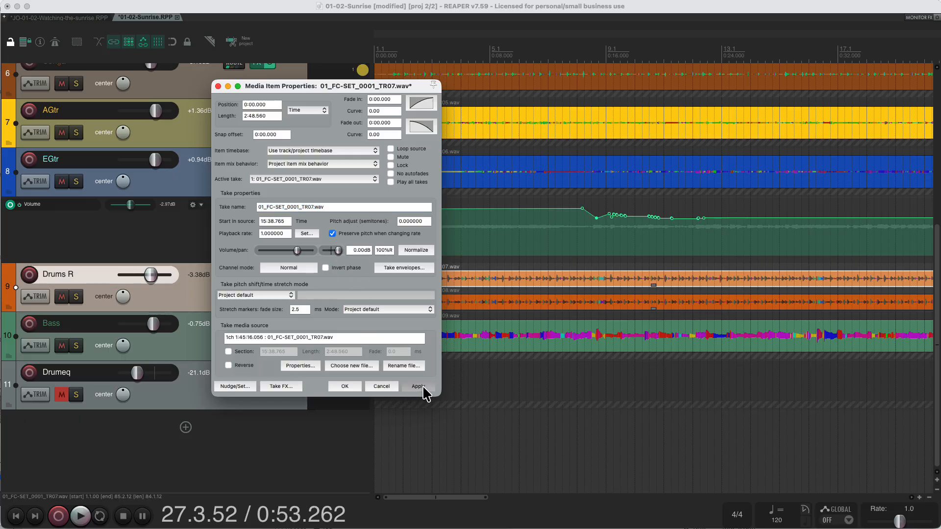
Step: Pan the lower drum item, 01_FC-SET_0001_TR08.wav, 100% left, apply the change and close the item properties
left_click(475, 303)
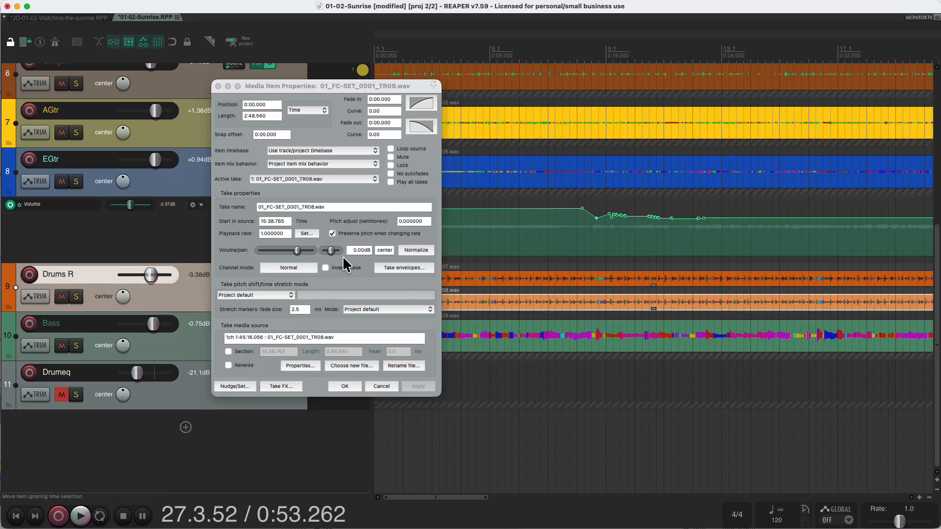
left_click_drag(338, 250, 312, 255)
left_click(417, 387)
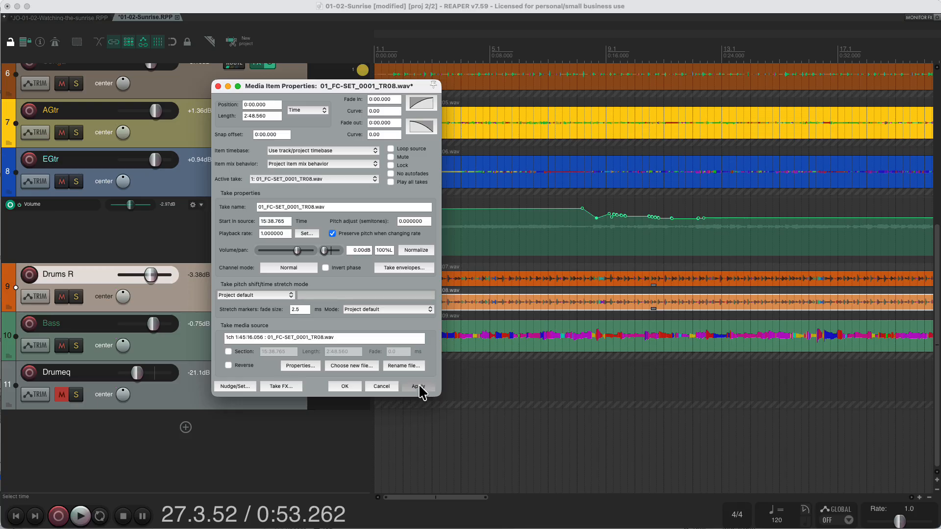
left_click(217, 85)
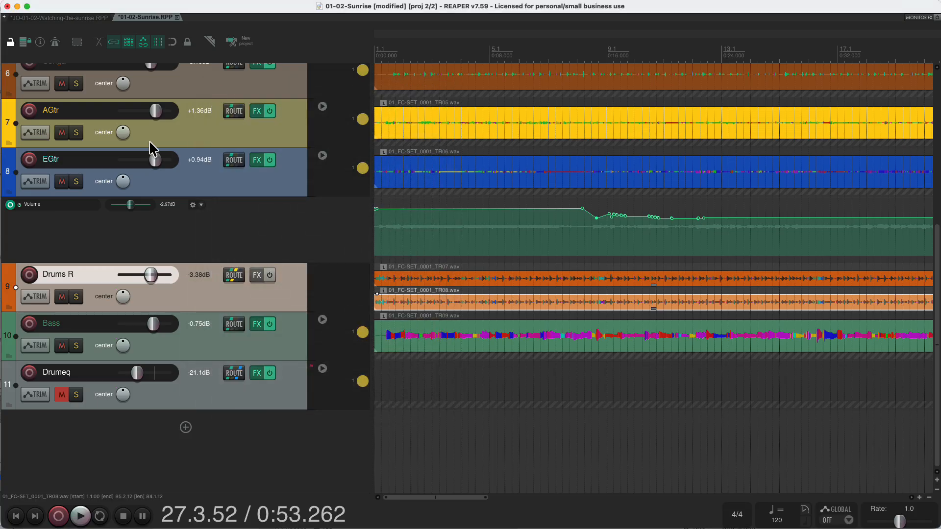
Step: Try to shorten the Drums R track's name to Drums
double_click(90, 279)
key("BackSpace")
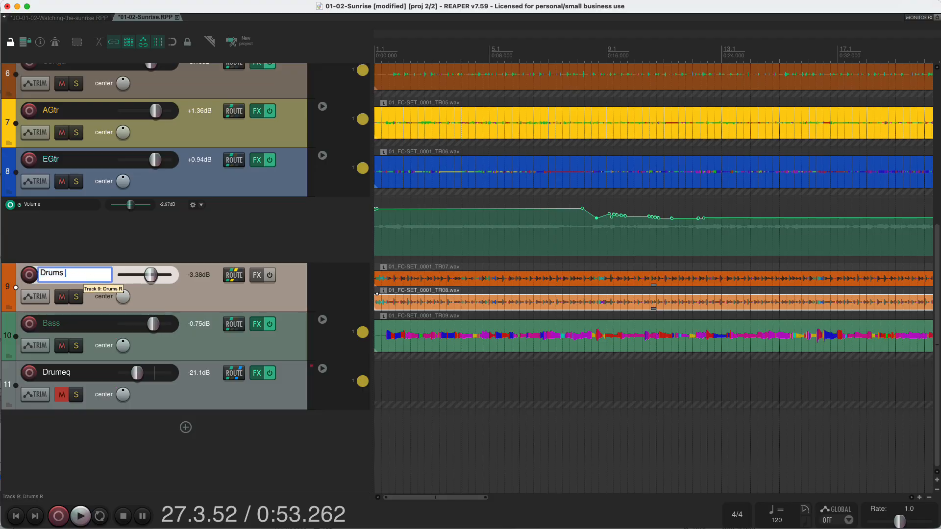
key("BackSpace")
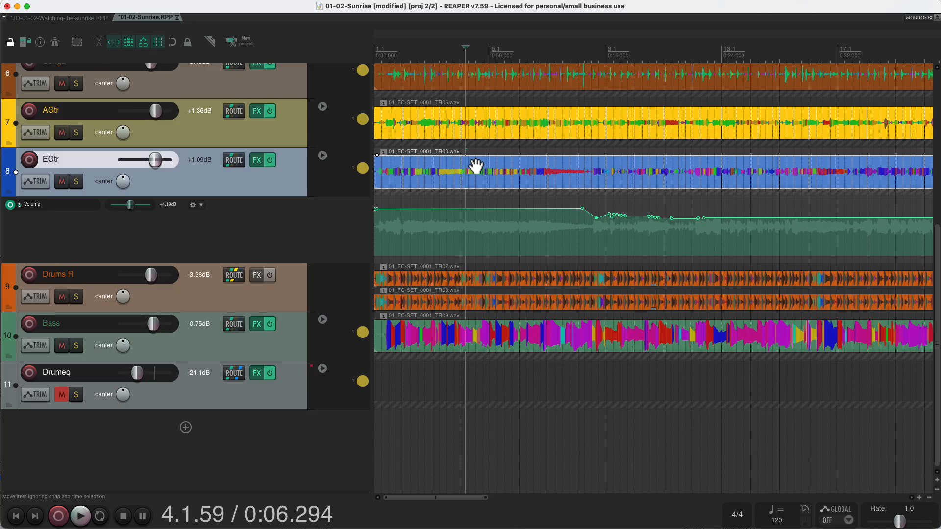
Step: Zoom the waveform peaks in and back out, and search the action list for "peaks"
scroll(475, 167, "up", 4)
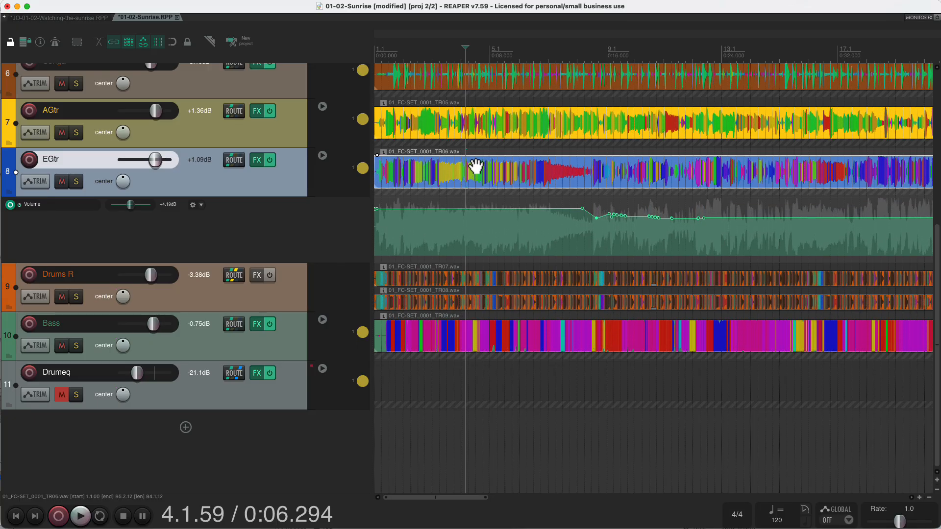
scroll(476, 166, "down", 3)
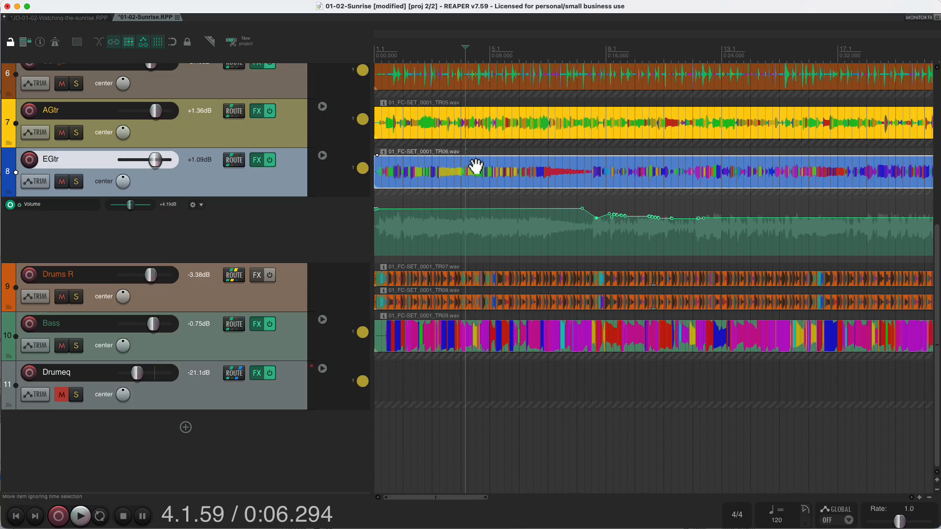
key("question")
type("pe")
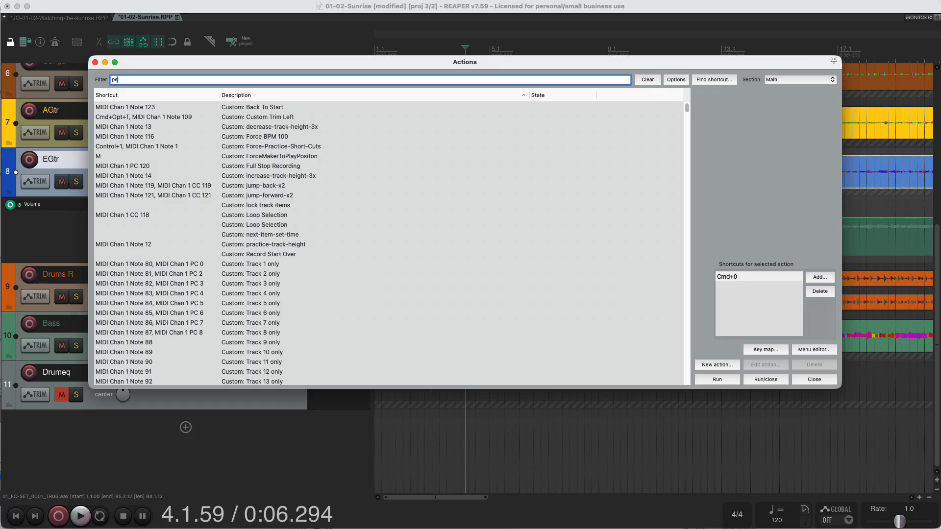
type("aks")
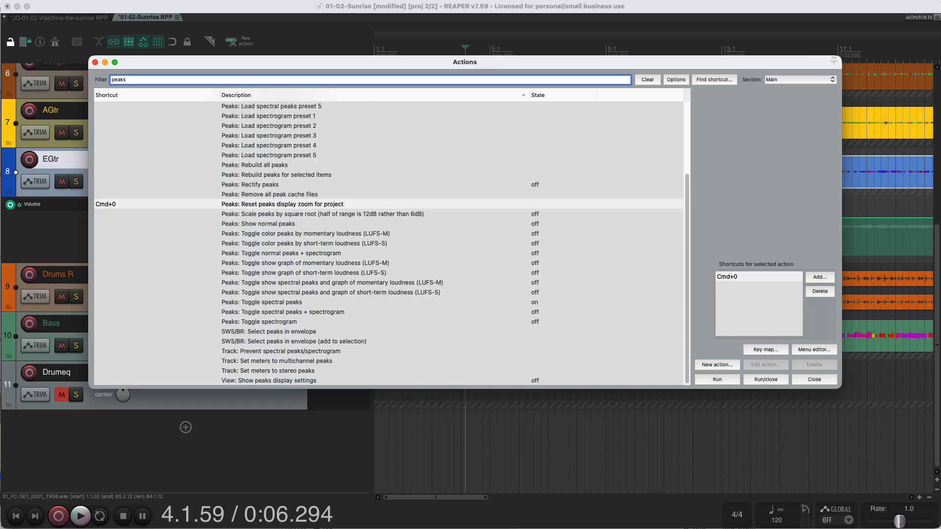
scroll(288, 254, "up", 5)
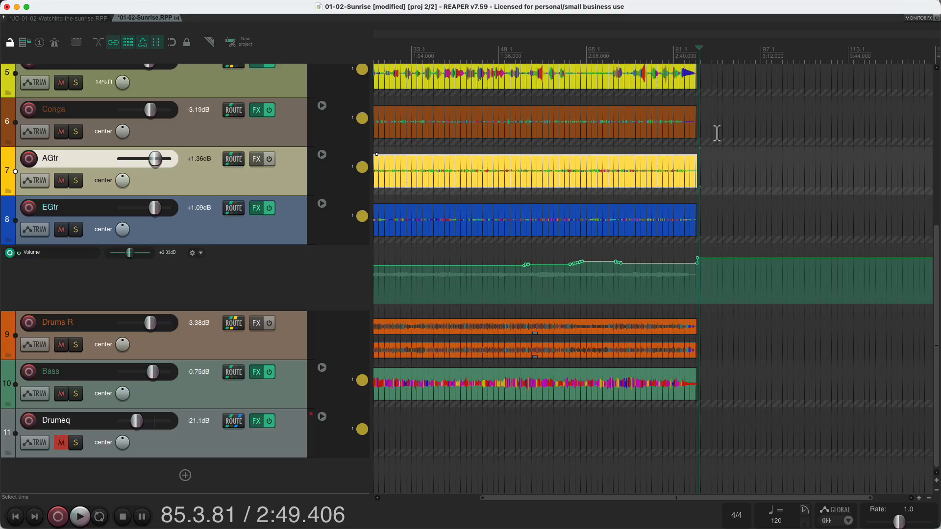
Step: Split the AGtr item at about bar 61.3 and again at about bar 69.1
left_click(567, 52)
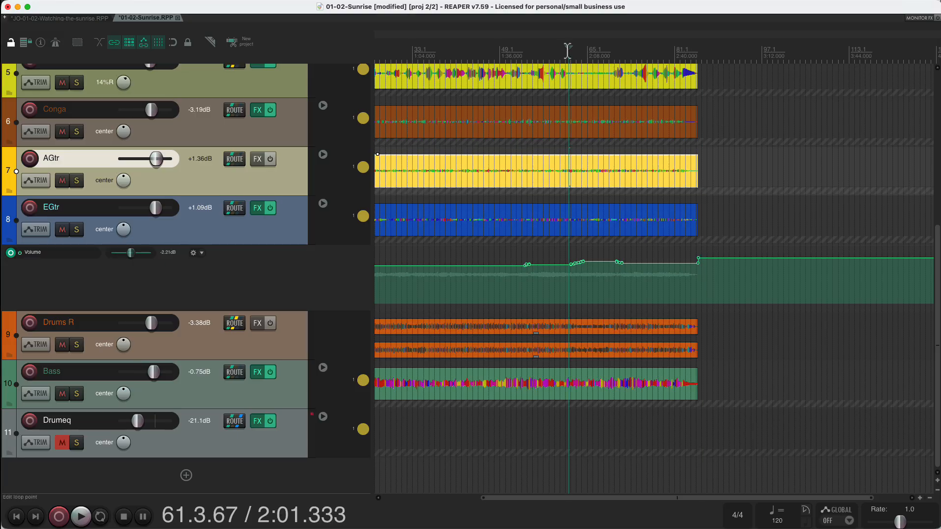
key("s")
left_click(609, 52)
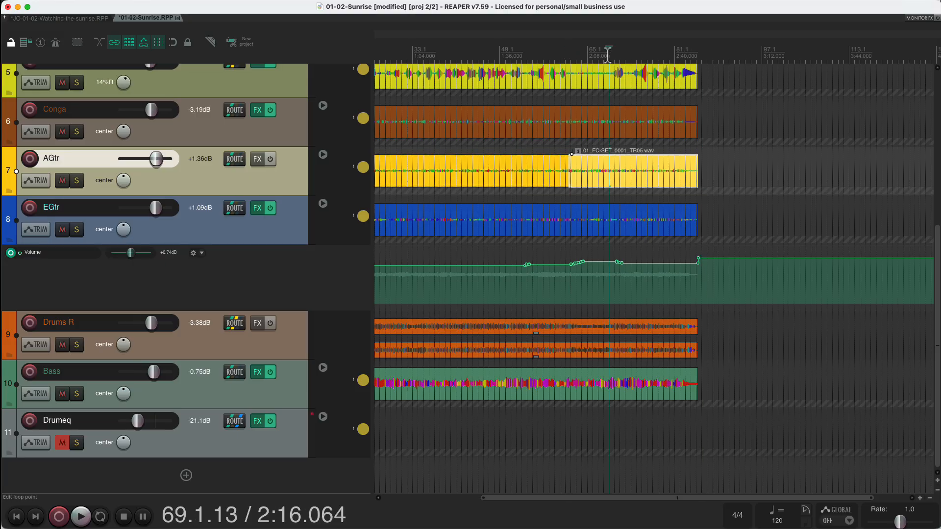
key("s")
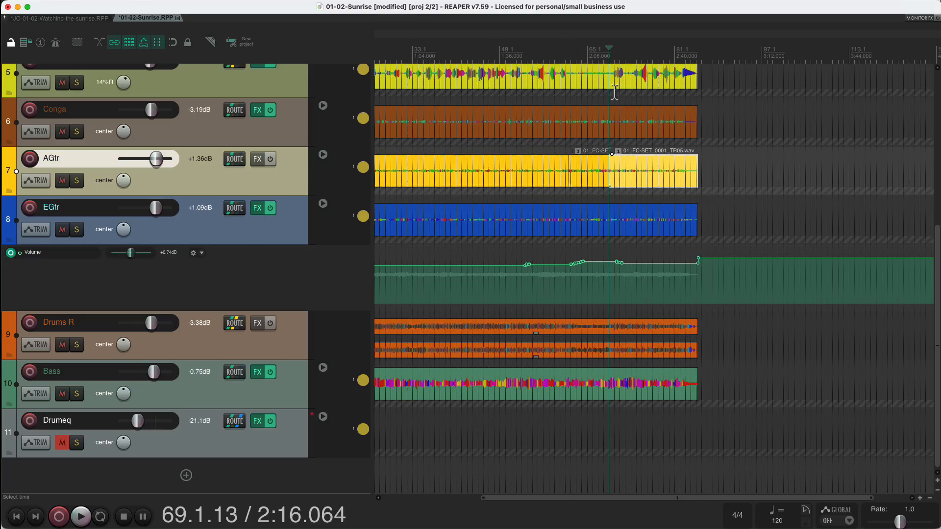
Step: Add VST3: AmpliTube 5 as take FX to the short middle section of the AGtr track and close the FX window
right_click(583, 165)
mouse_move(598, 188)
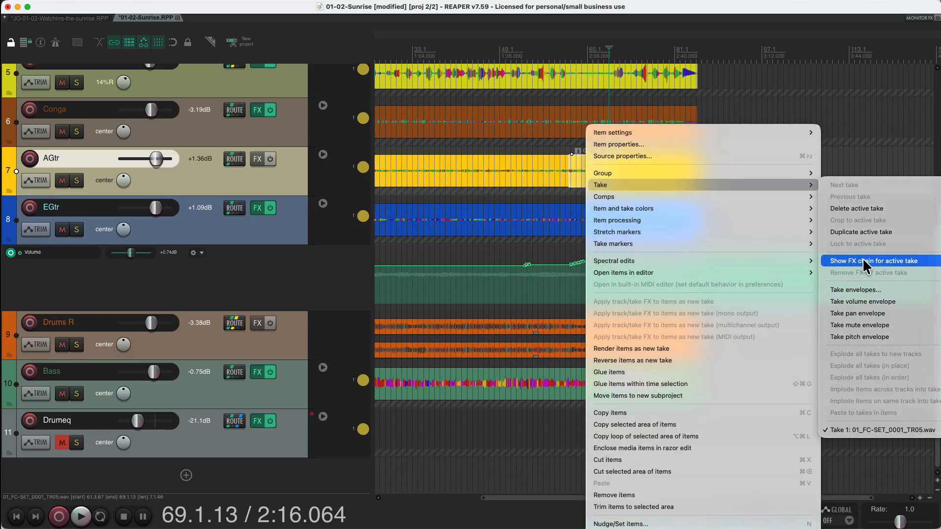
left_click(863, 264)
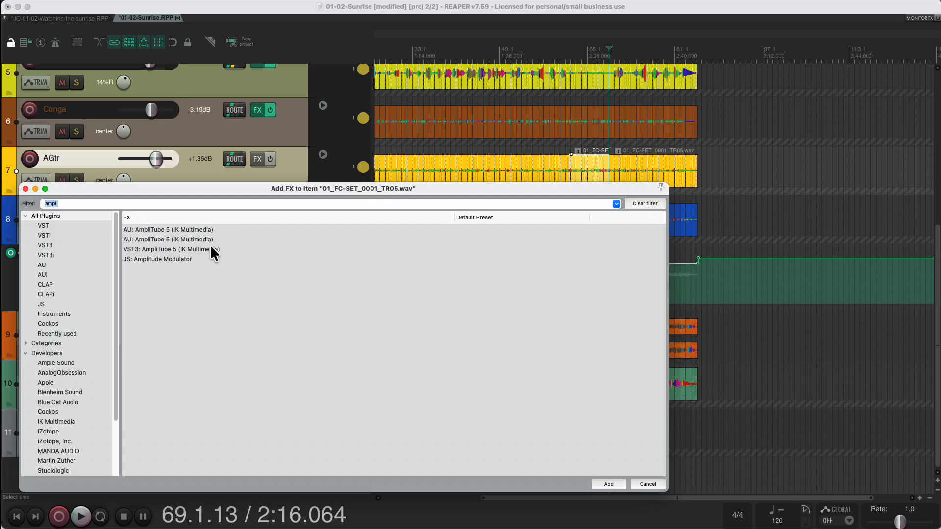
left_click(186, 248)
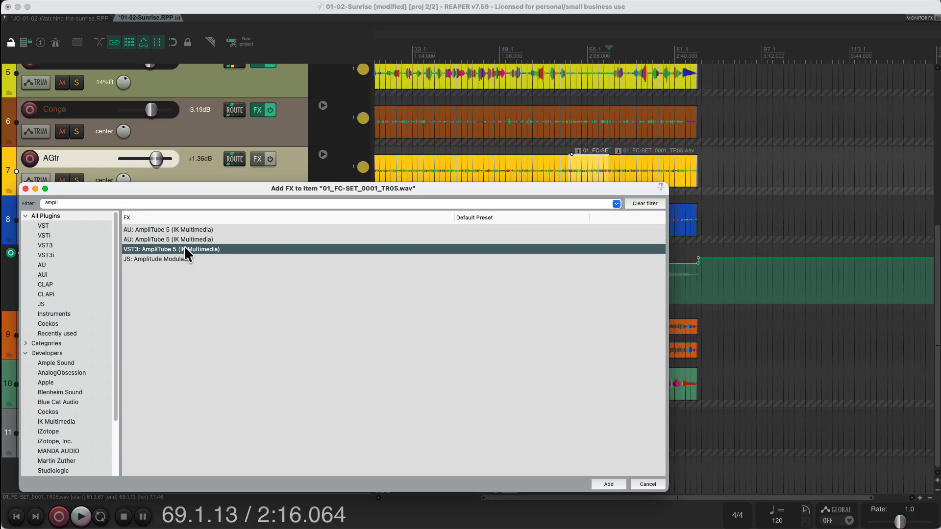
double_click(184, 249)
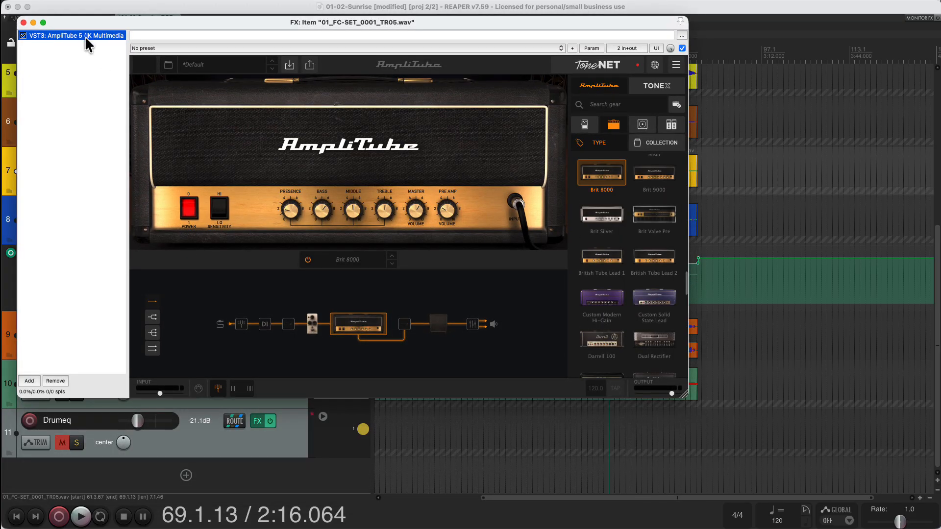
left_click(22, 23)
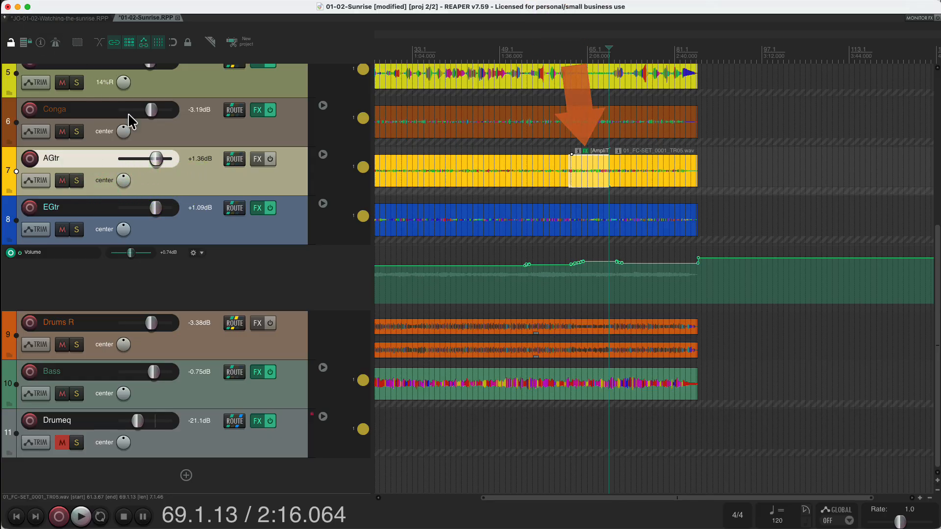
Step: Reopen the Project Media/FX Bay and move its window over the track controls
left_click(584, 154)
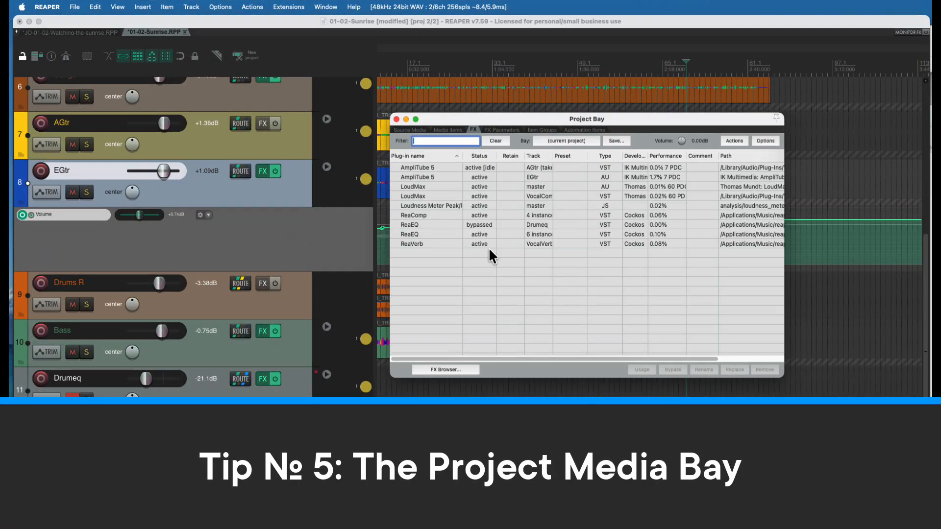
left_click(396, 119)
left_click(118, 7)
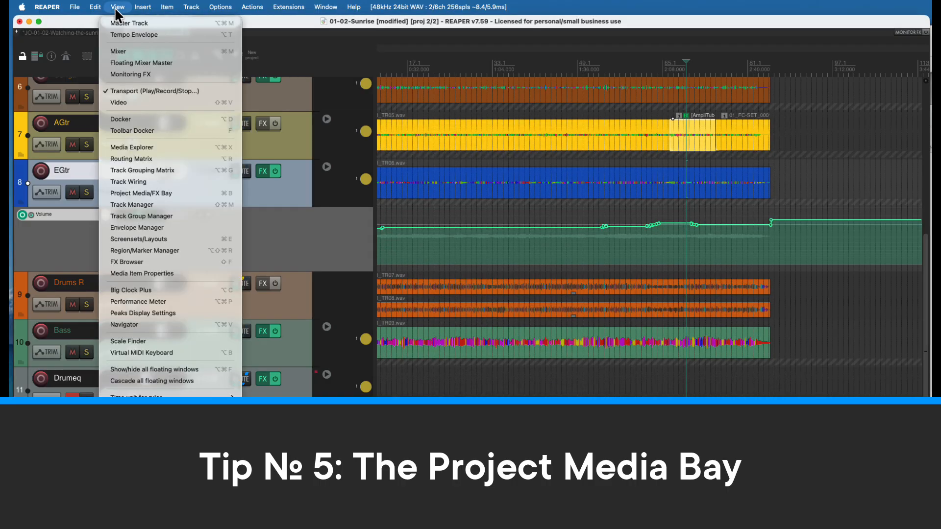
left_click(149, 193)
left_click_drag(428, 118, 222, 102)
Step: Examine the available options for the bypassed ReaEQ on the Drumeq track in the Project Bay
left_click(187, 205)
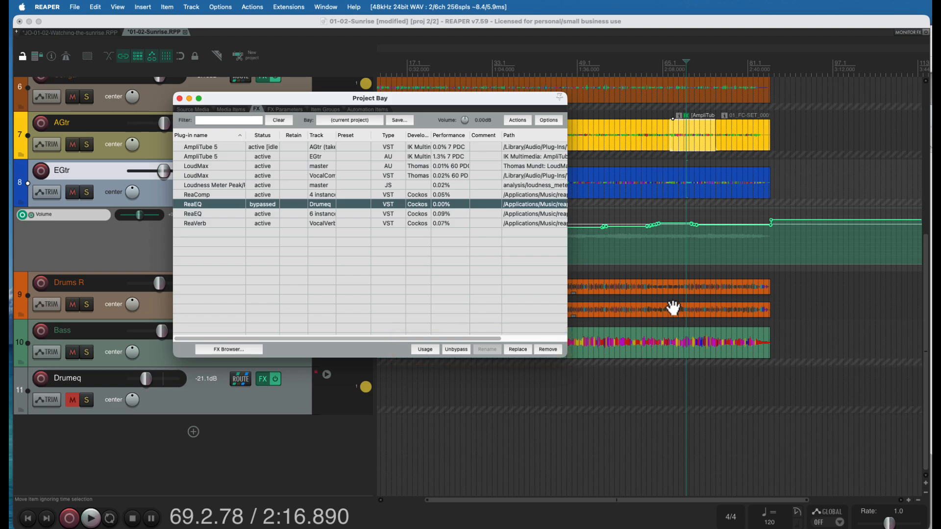
right_click(249, 204)
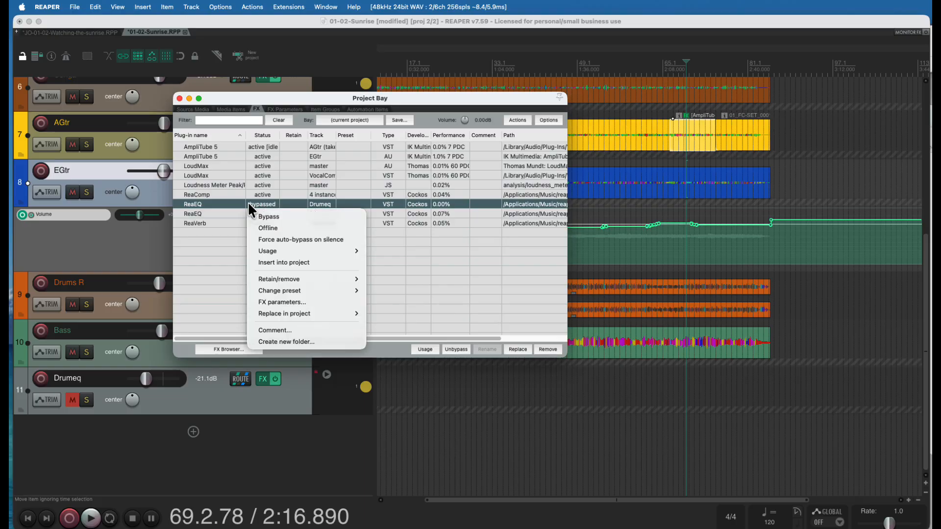
left_click(214, 223)
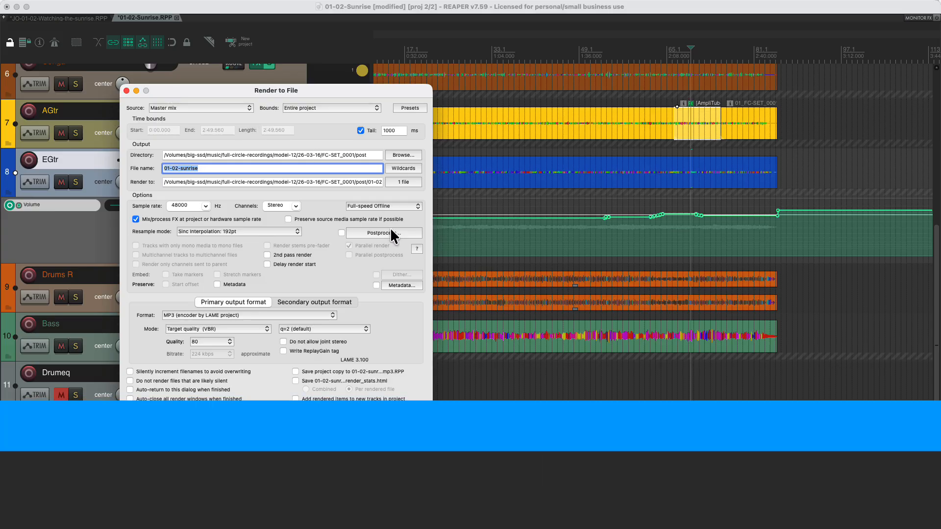
Step: Enable leading-silence trimming at a -120 dB peak threshold in the render postprocessing settings
left_click(389, 229)
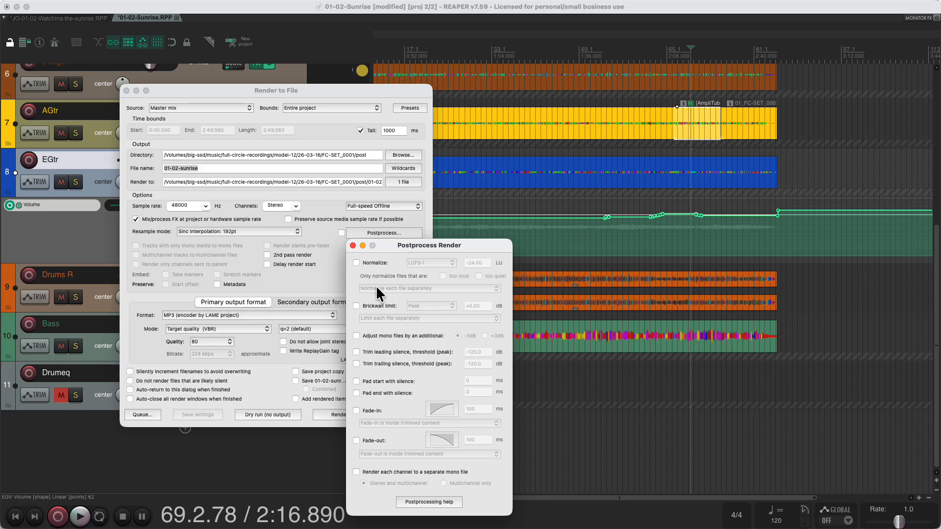
left_click(356, 351)
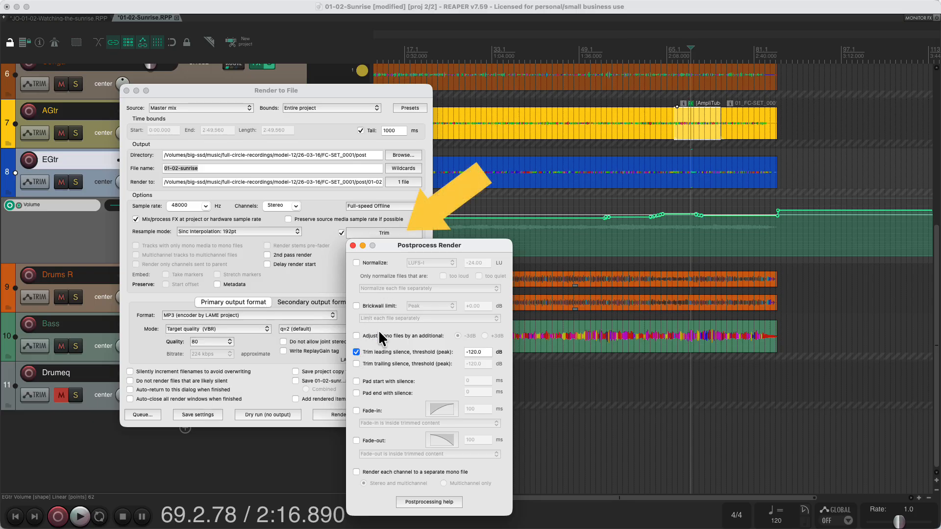
left_click_drag(381, 244, 384, 270)
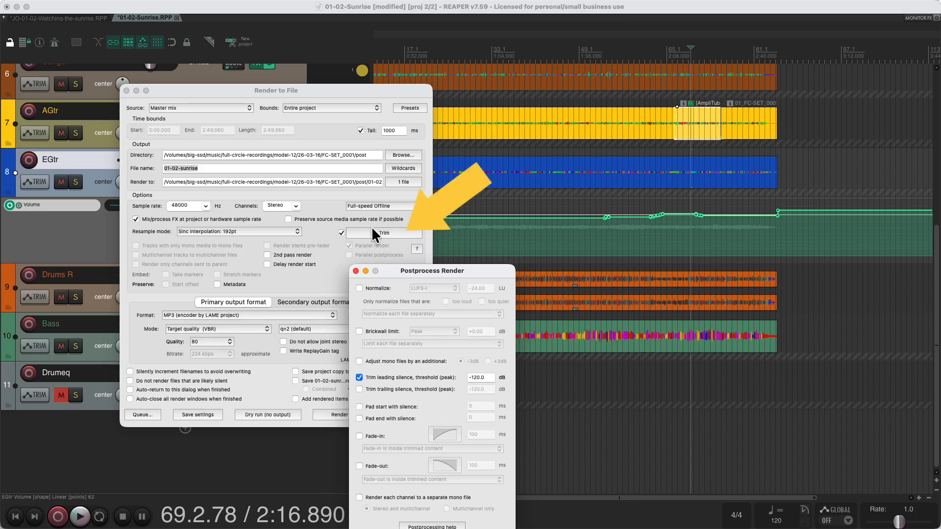
left_click(359, 389)
left_click(359, 389)
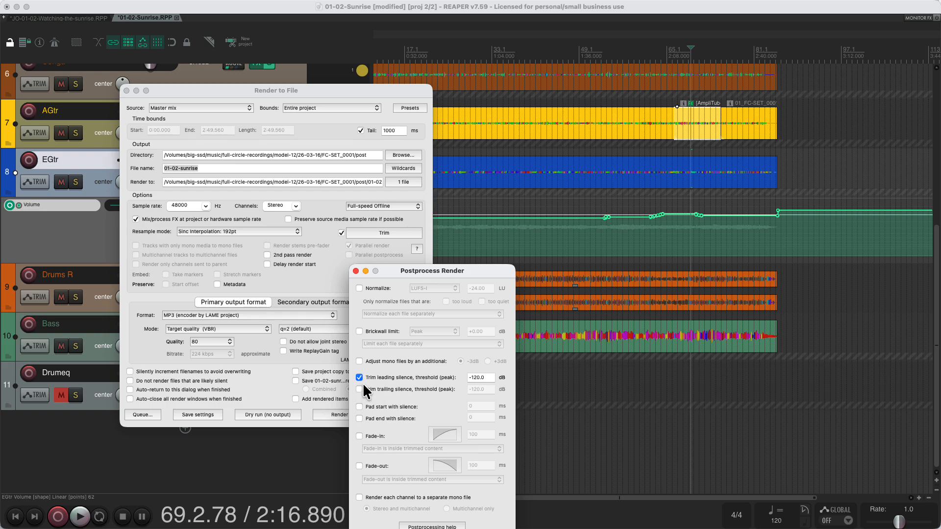
Step: Enable the additional -3 dB mono file adjustment and padding the start with silence, and close the postprocessing settings
left_click(359, 361)
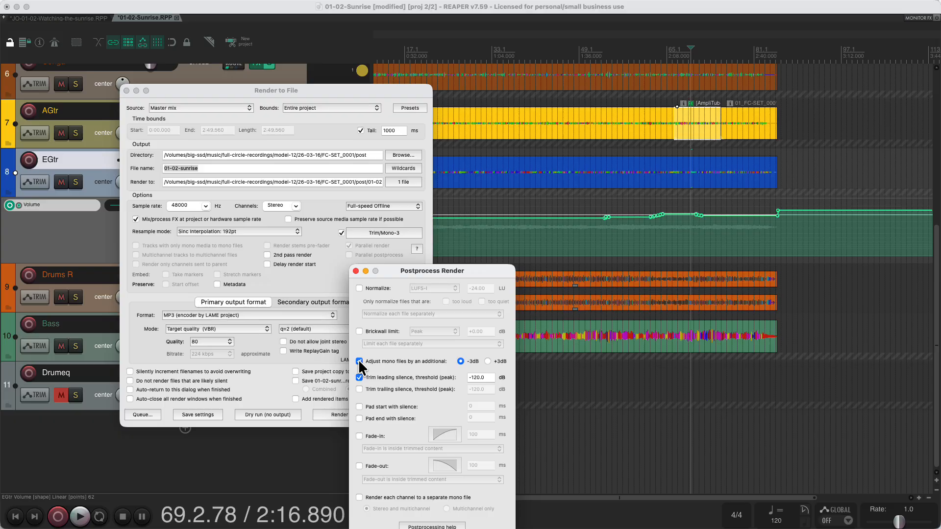
left_click(360, 407)
left_click_drag(396, 270, 507, 181)
left_click(467, 181)
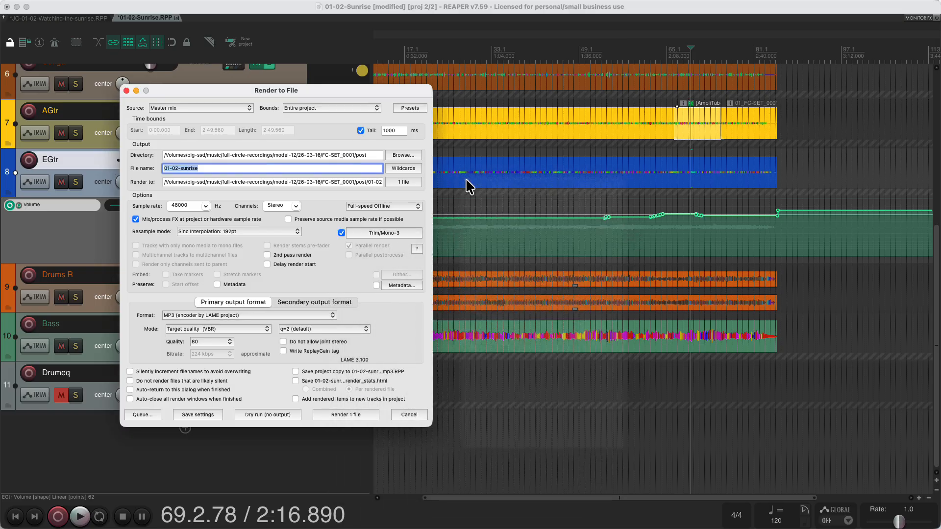
Step: Turn on LUFS-I normalization to -24 LU in the render postprocessing settings and close them
left_click(386, 231)
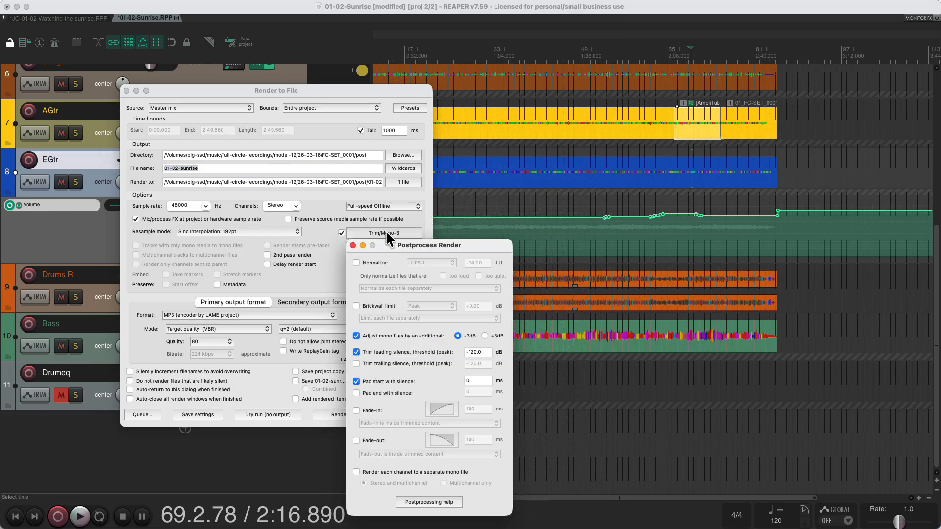
left_click(357, 263)
left_click(353, 245)
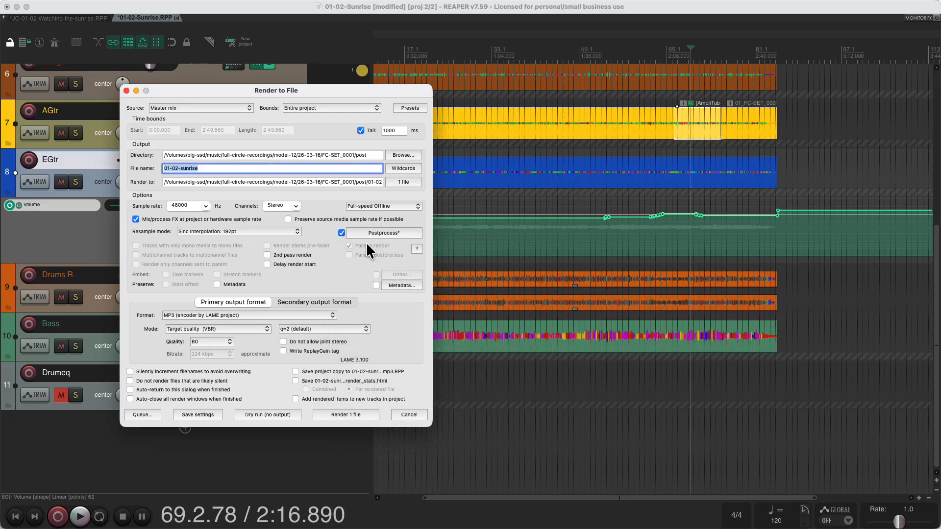
Step: Disable normalization, mono adjustment, leading-silence trimming and start padding in the render postprocessing settings
left_click(374, 232)
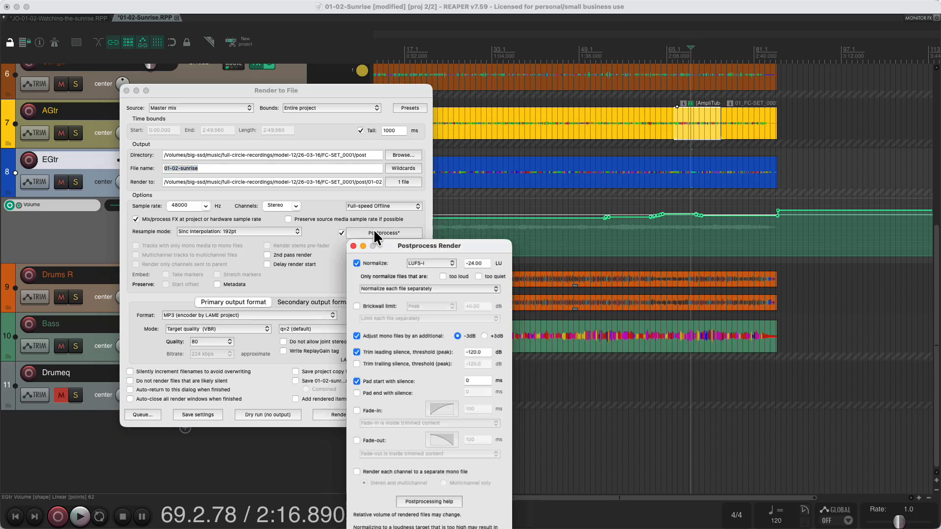
left_click(357, 263)
left_click(356, 336)
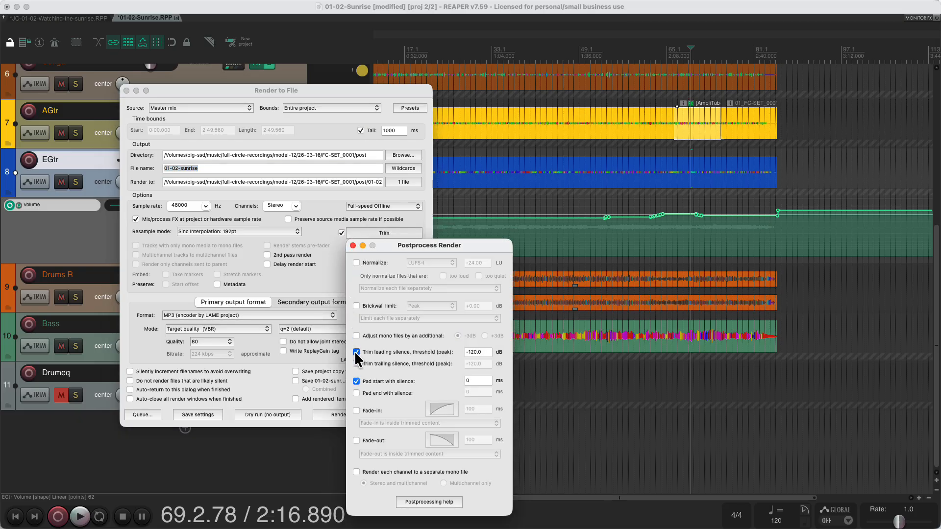
left_click(356, 352)
left_click(356, 380)
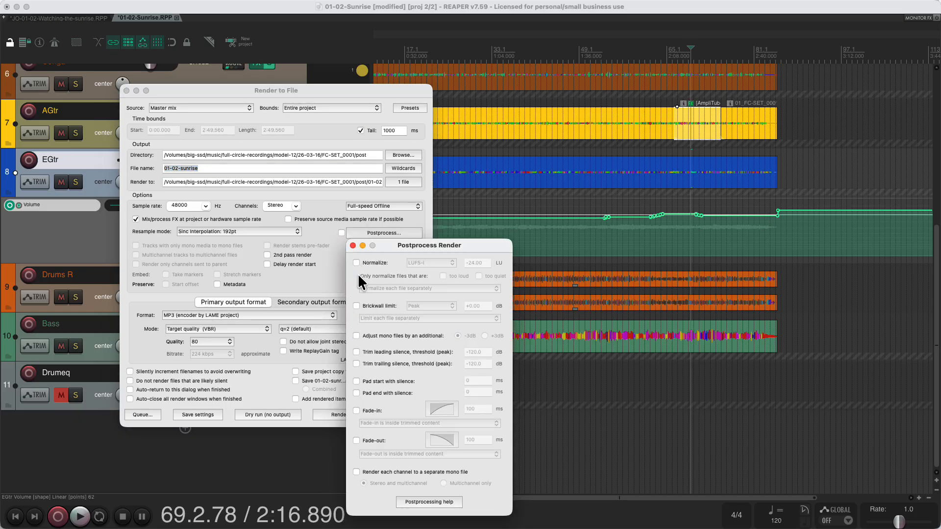
left_click(352, 246)
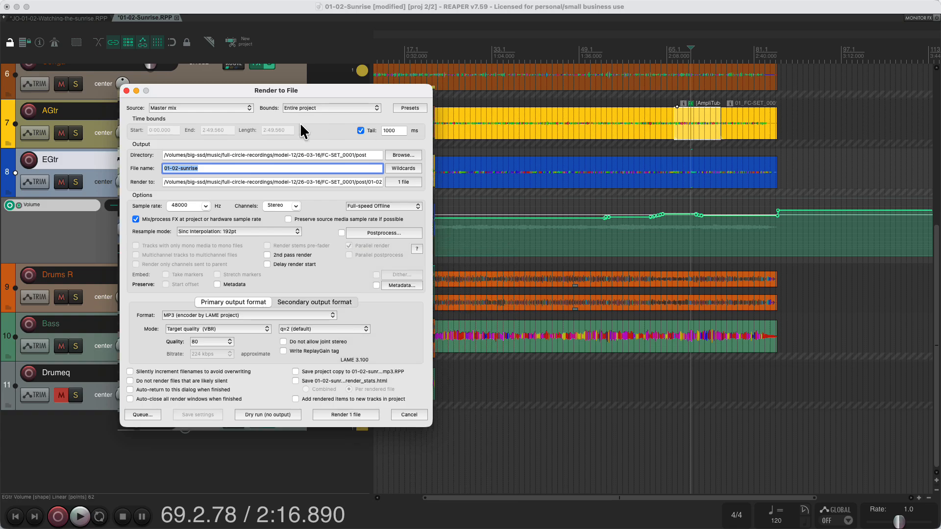
Step: Set the render source to Selected tracks (stems)
left_click(222, 107)
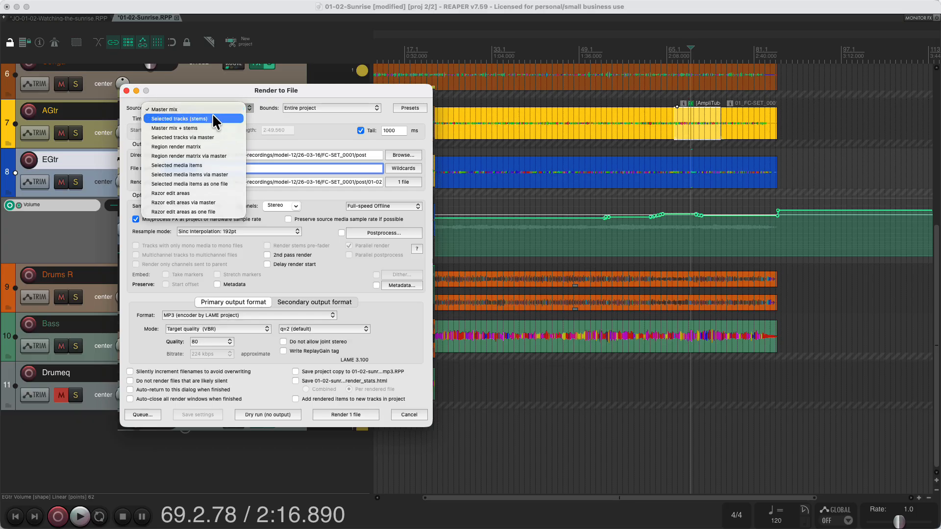
left_click(213, 118)
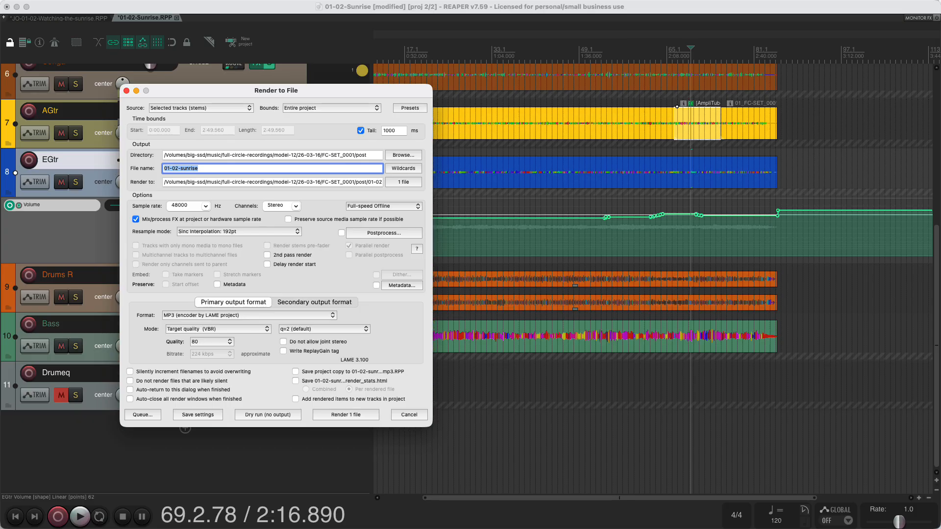
Step: In the postprocessing settings, enable trailing-silence trimming at a -50 dB threshold and rendering each channel to a separate mono file
left_click(374, 233)
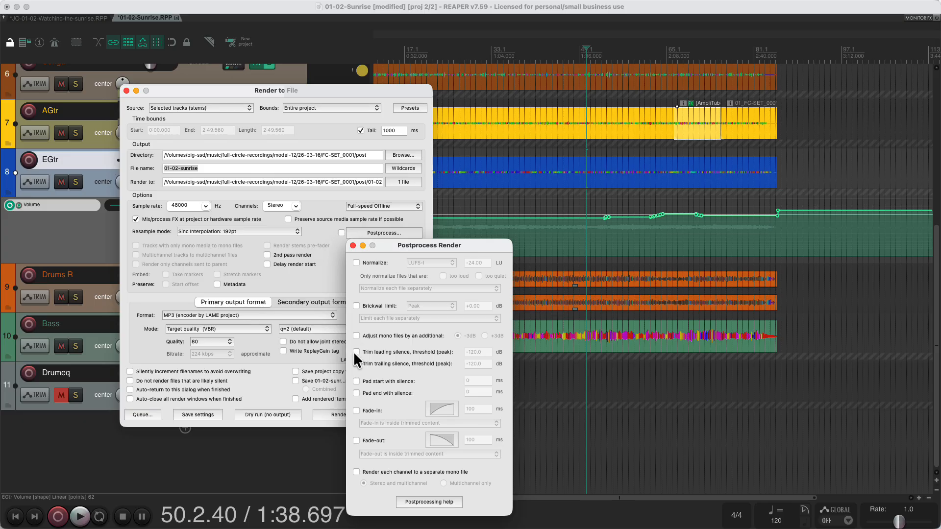
left_click(356, 364)
type("-50")
left_click(416, 472)
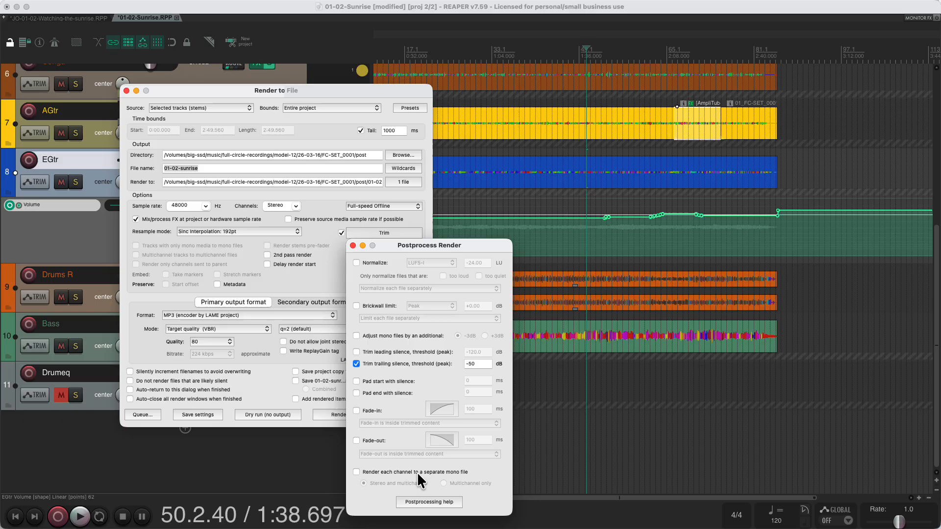
left_click(353, 246)
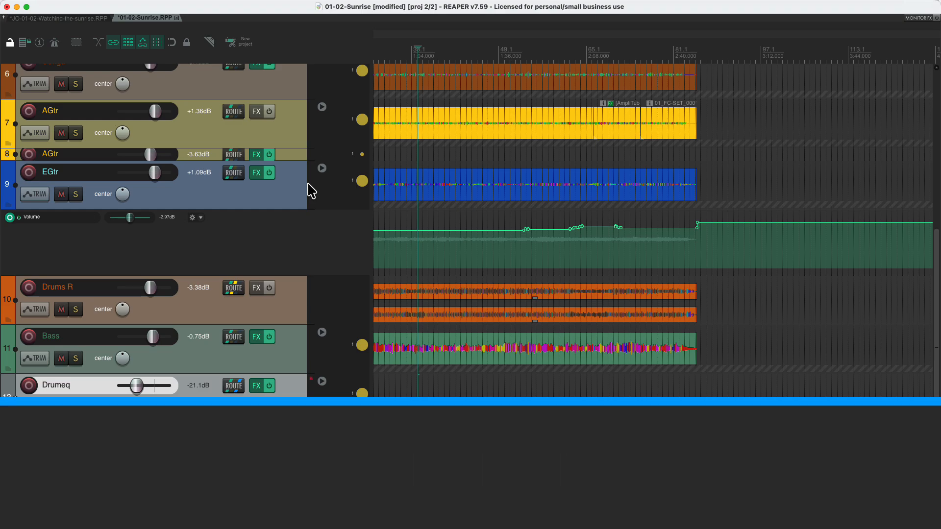
Step: Search macOS Spotlight for "item", limit the results to REAPER's menu commands, and dismiss the search
key("super+space")
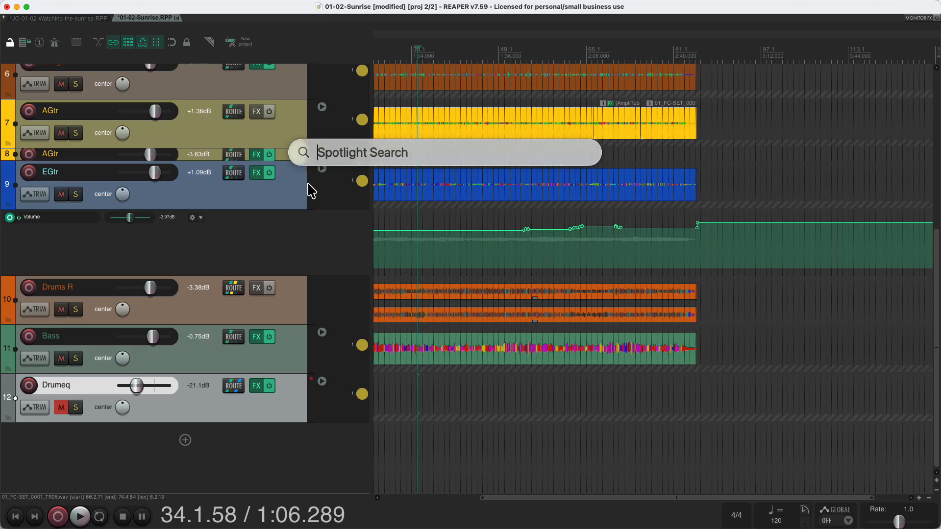
type("item")
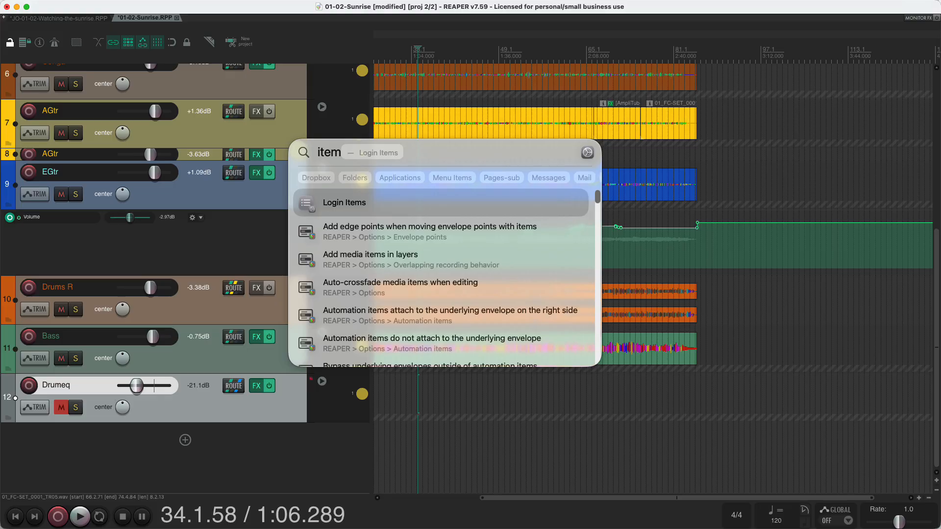
key("super+3")
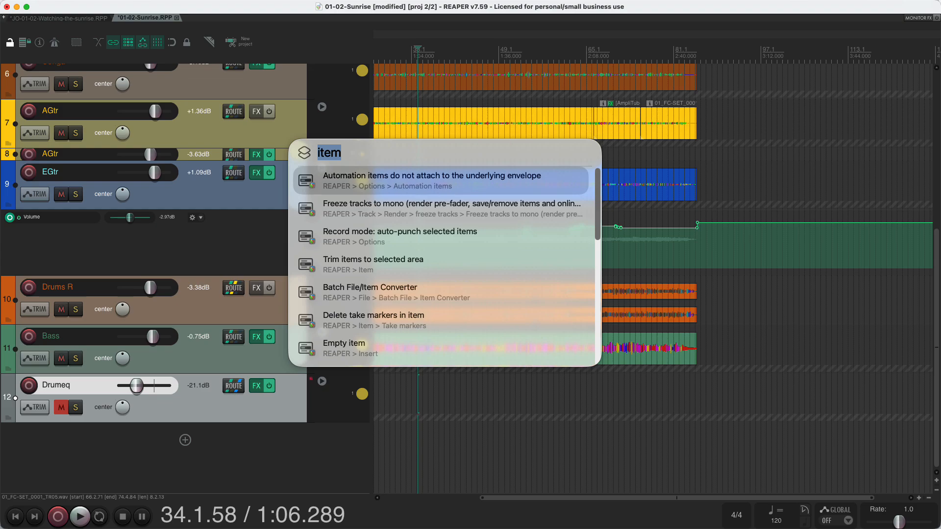
left_click(304, 153)
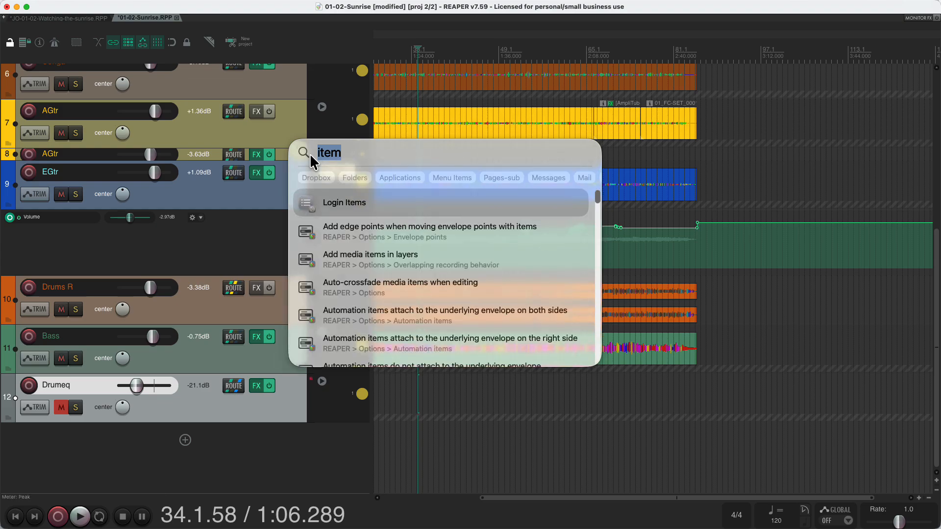
left_click(309, 154)
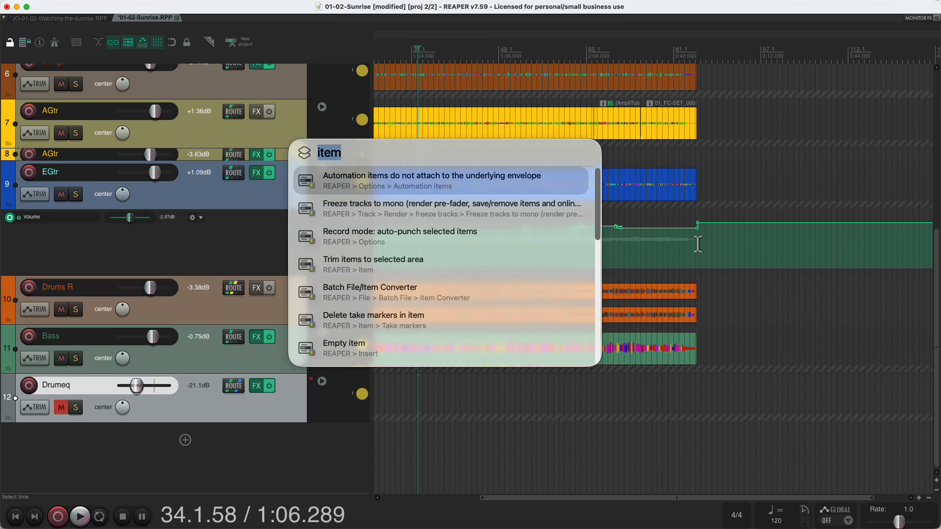
left_click(697, 244)
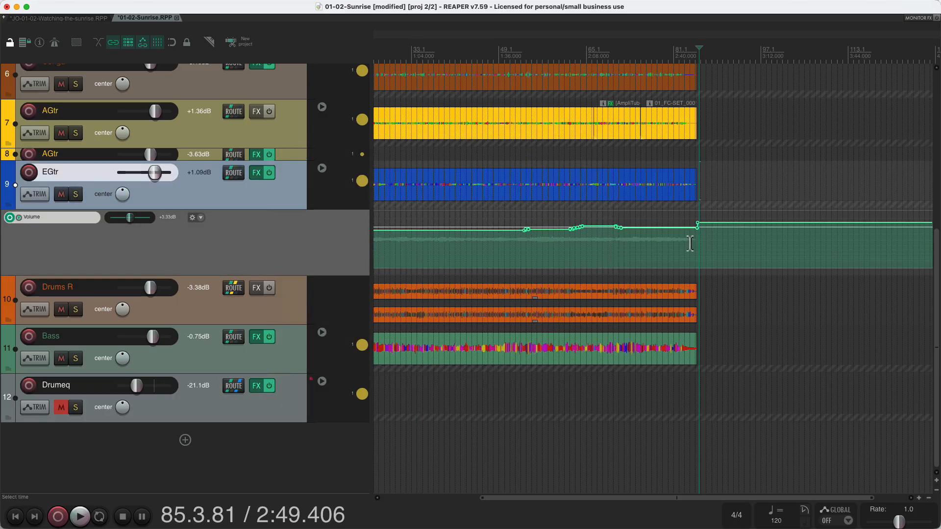
Step: Search Spotlight's menu commands for "crunch" and insert a track from the SLD-Crunch-pre-post-comp template
key("super+space")
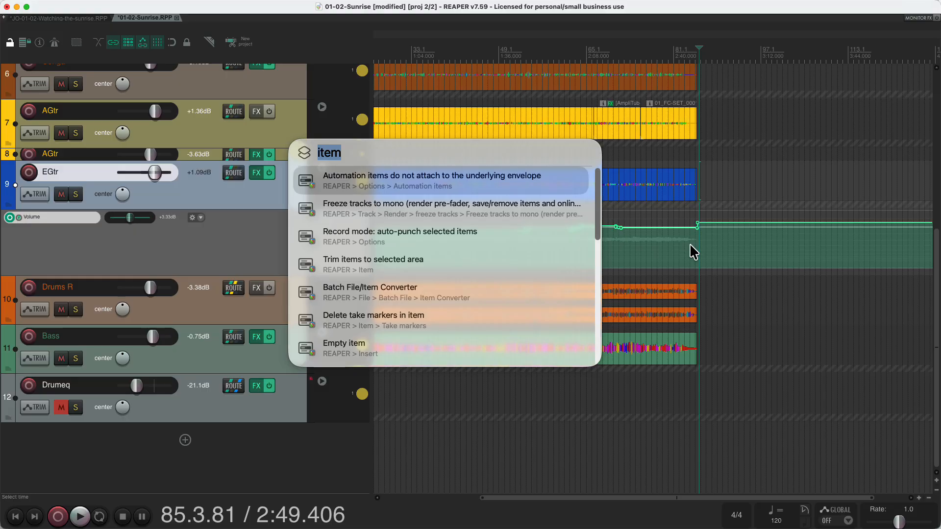
type("crunch")
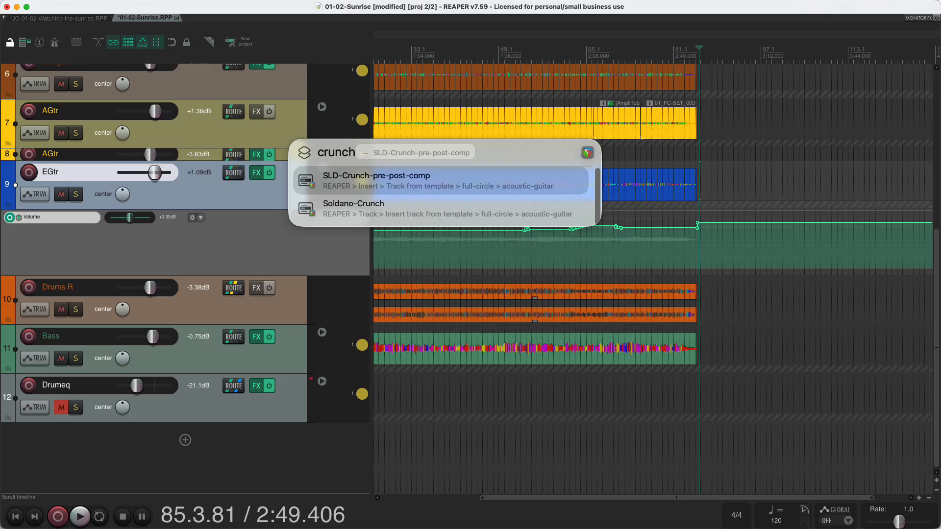
key("Return")
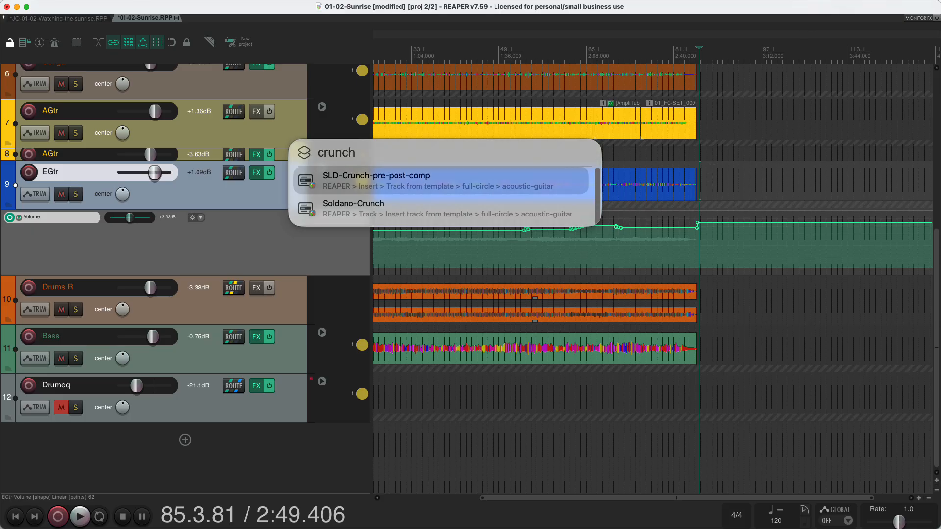